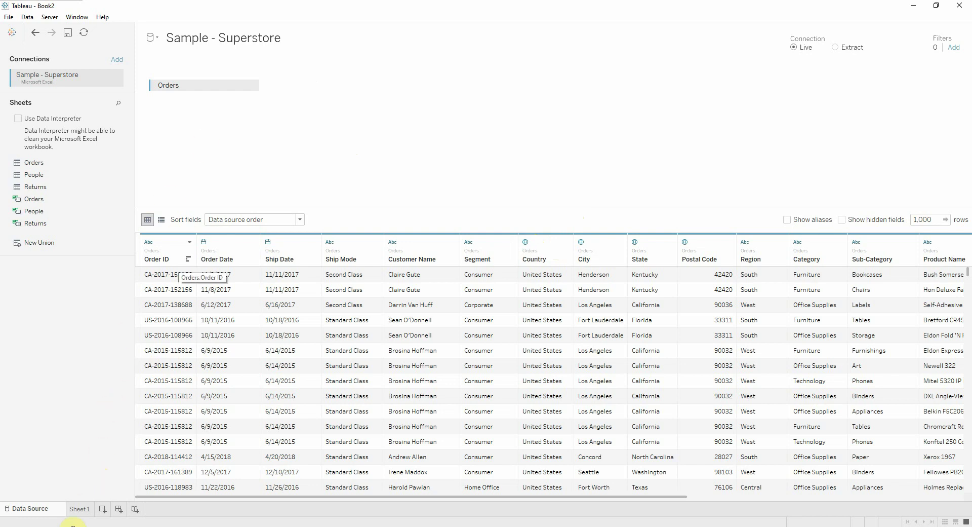
On Sheet 1, chart SUM(Sales) over continuous MONTH(Order Date) as a Show Me area chart
{"action": "left_click", "coordinate": [80, 509]}
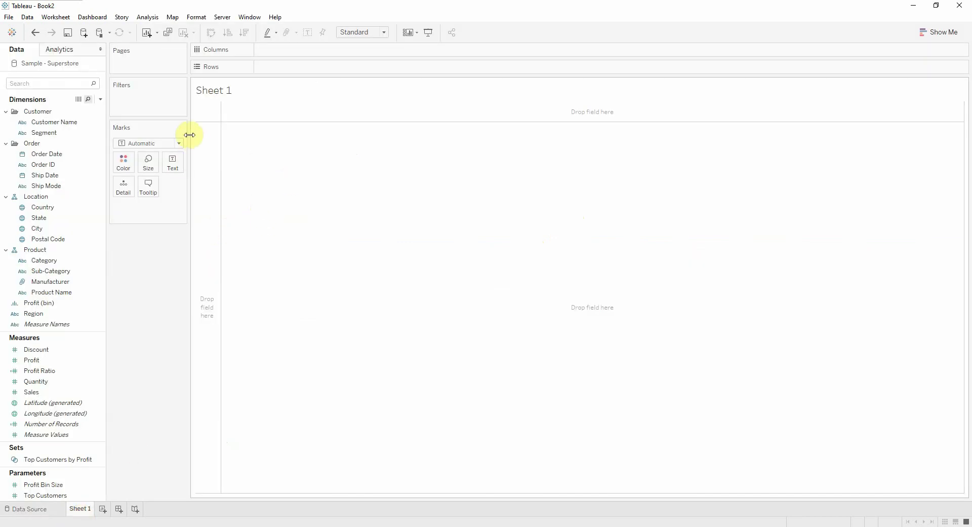
{"action": "left_click", "coordinate": [59, 390]}
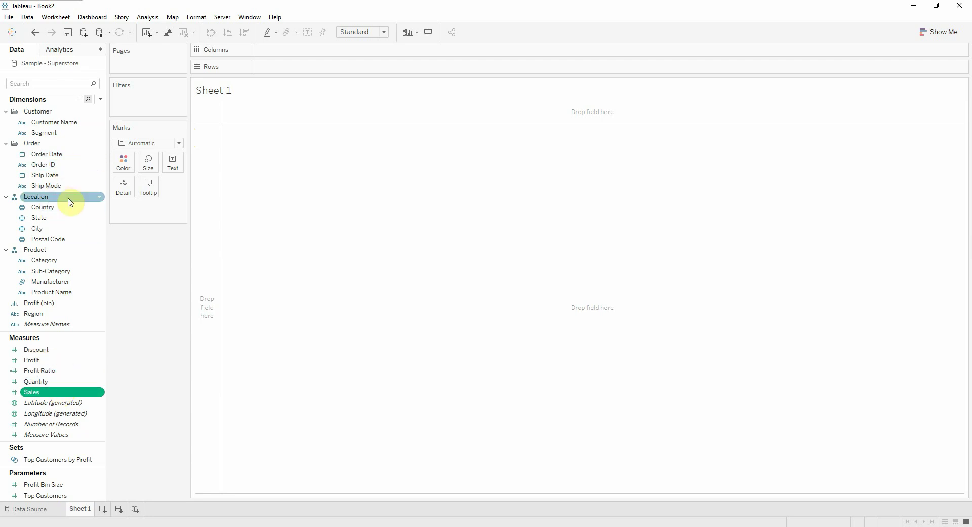
{"action": "left_click", "coordinate": [64, 154], "text": "ctrl"}
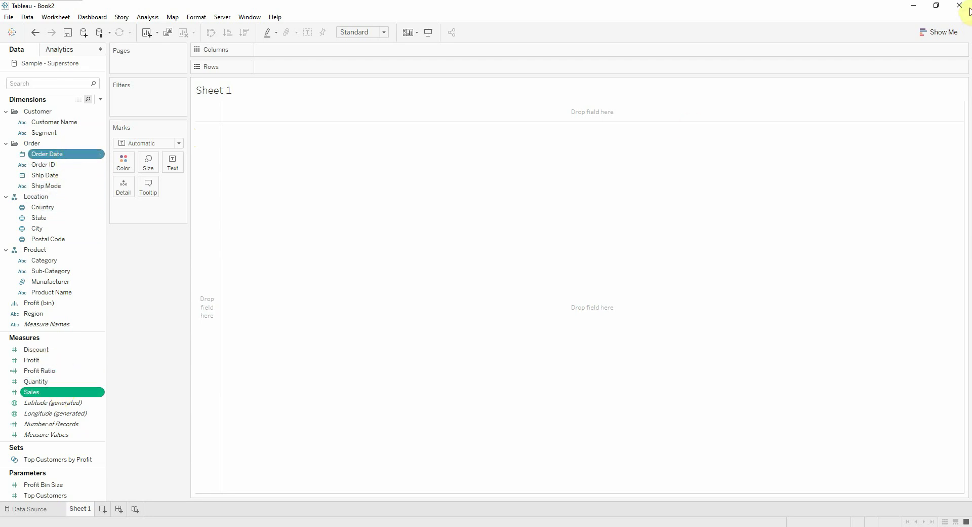
{"action": "left_click", "coordinate": [938, 32]}
{"action": "left_click", "coordinate": [889, 176]}
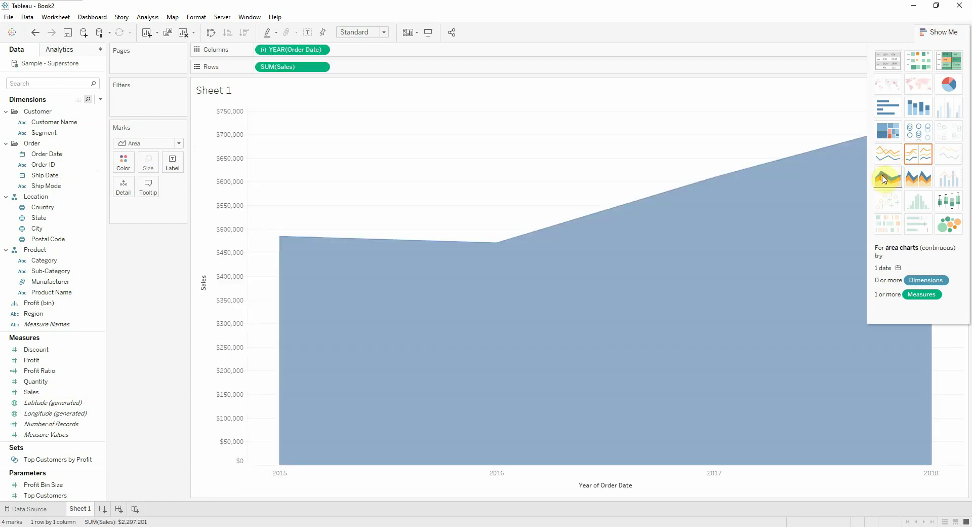
{"action": "left_click", "coordinate": [943, 31]}
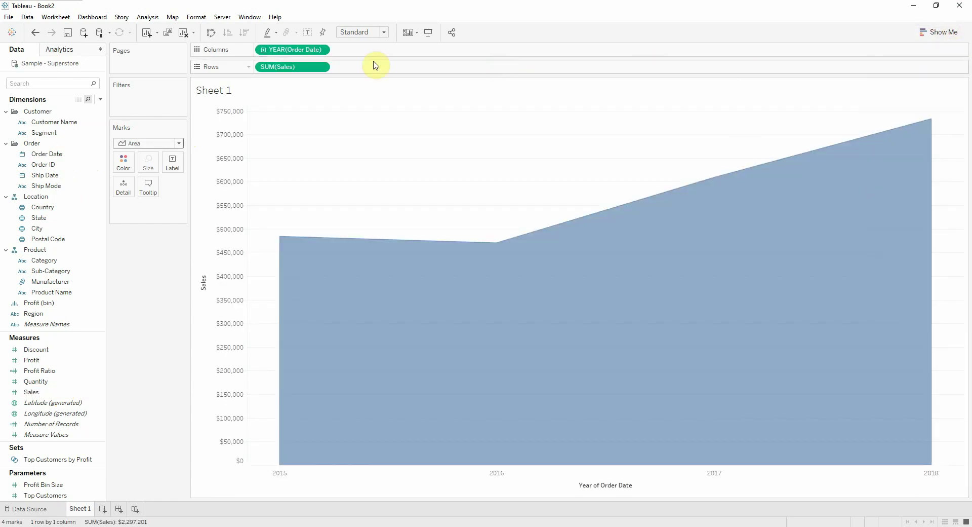
{"action": "left_click", "coordinate": [321, 50]}
{"action": "left_click", "coordinate": [390, 229]}
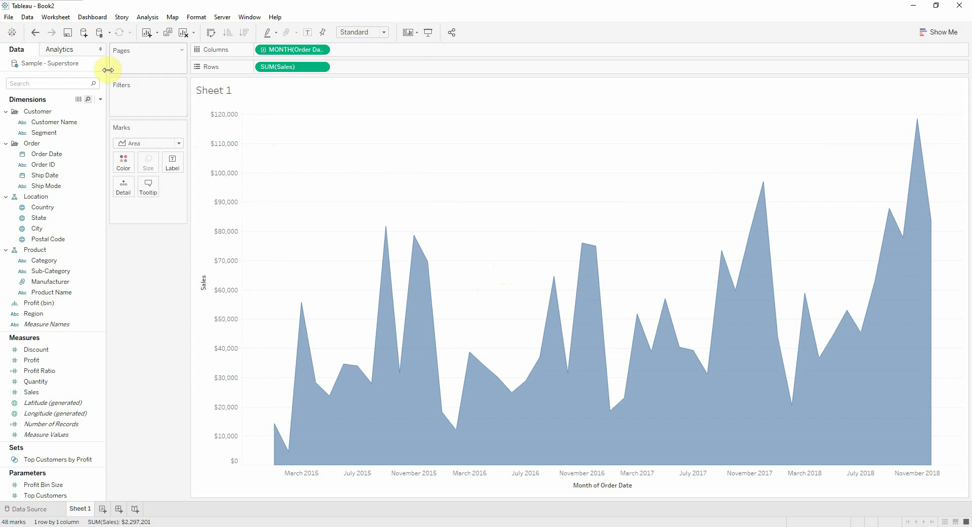
Drop a Constant Line from the Analytics pane onto the view with value 60,000
{"action": "left_click", "coordinate": [62, 53]}
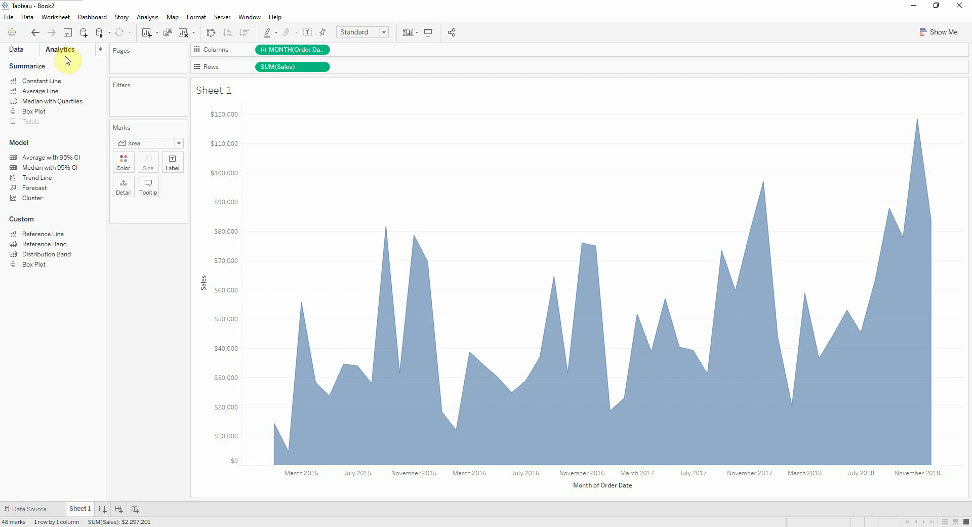
{"action": "left_click_drag", "start_coordinate": [39, 80], "coordinate": [289, 171]}
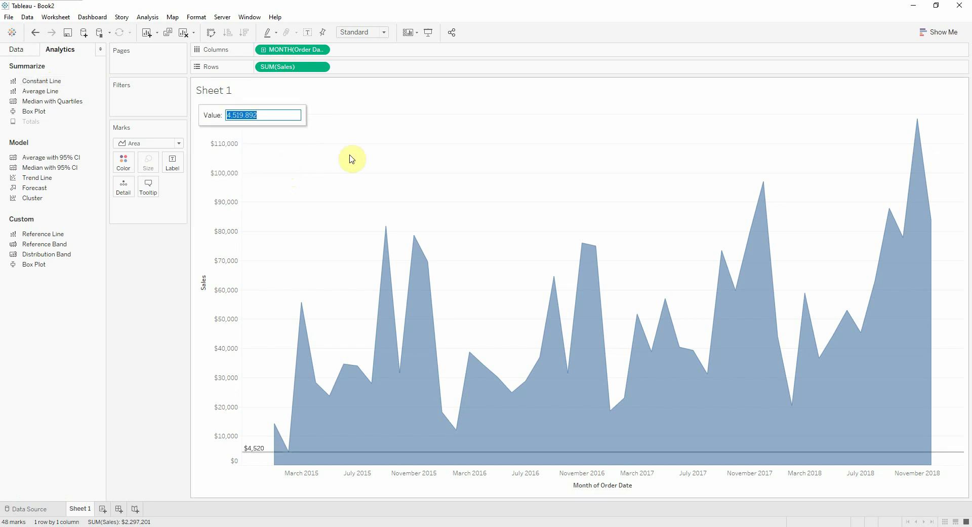
{"action": "type", "text": "60000"}
{"action": "key", "text": "Return"}
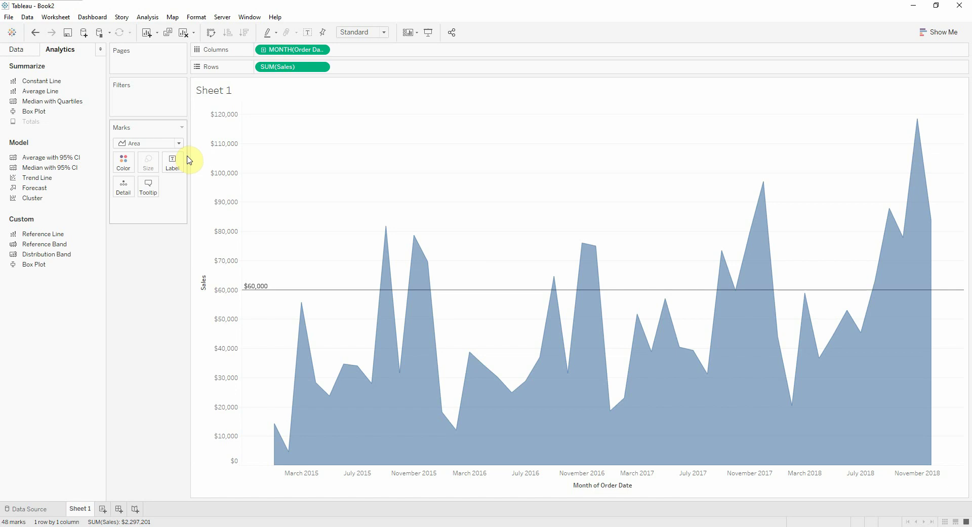
Drop another Constant Line onto the view with value 40,000
{"action": "left_click_drag", "start_coordinate": [76, 82], "coordinate": [288, 170]}
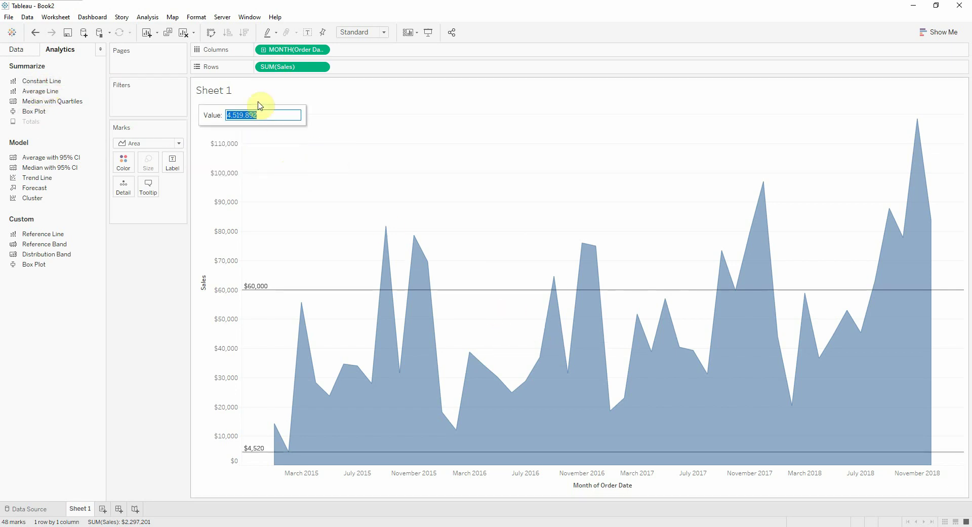
{"action": "type", "text": "40000"}
{"action": "key", "text": "Return"}
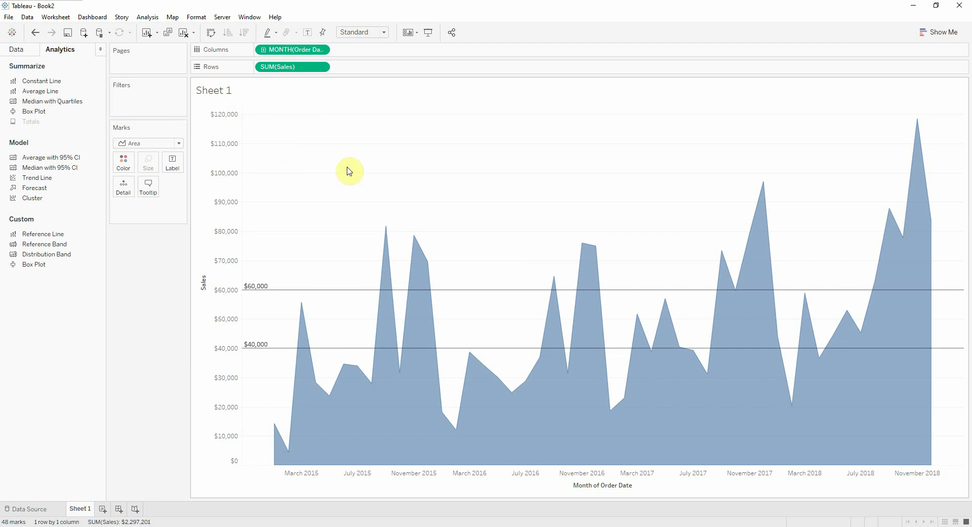
{"action": "mouse_move", "coordinate": [482, 383]}
{"action": "mouse_move", "coordinate": [435, 329]}
Edit the $40,000 reference line from the Sales axis menu, changing its value to 30,000
{"action": "right_click", "coordinate": [245, 291]}
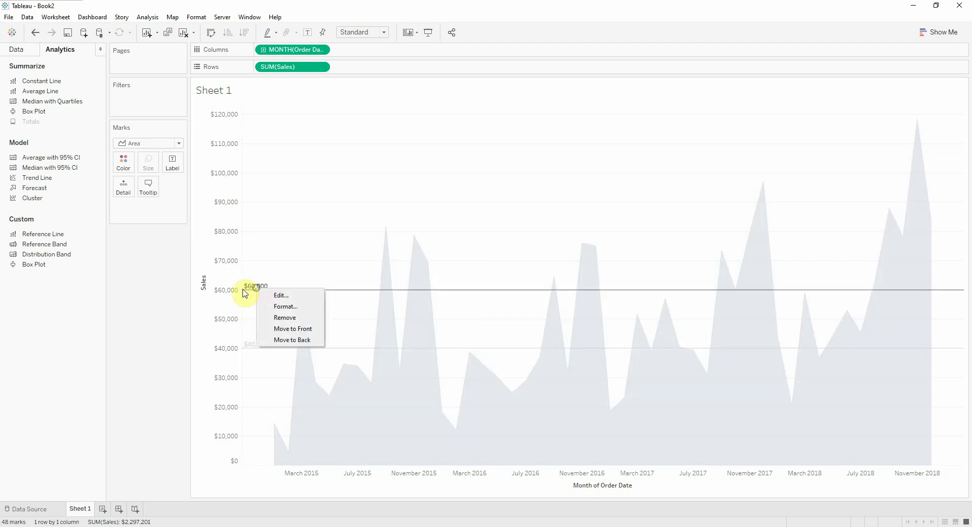
{"action": "left_click", "coordinate": [226, 297]}
{"action": "right_click", "coordinate": [224, 298]}
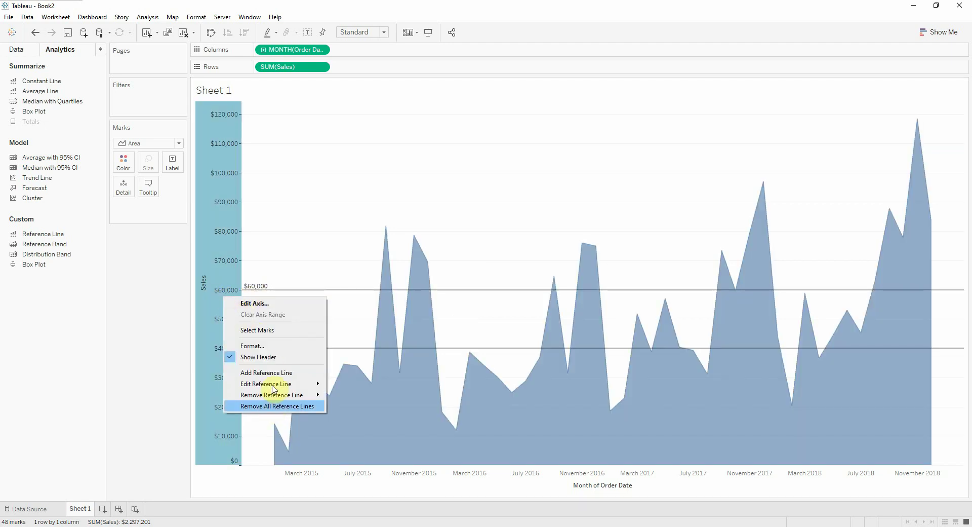
{"action": "mouse_move", "coordinate": [274, 387]}
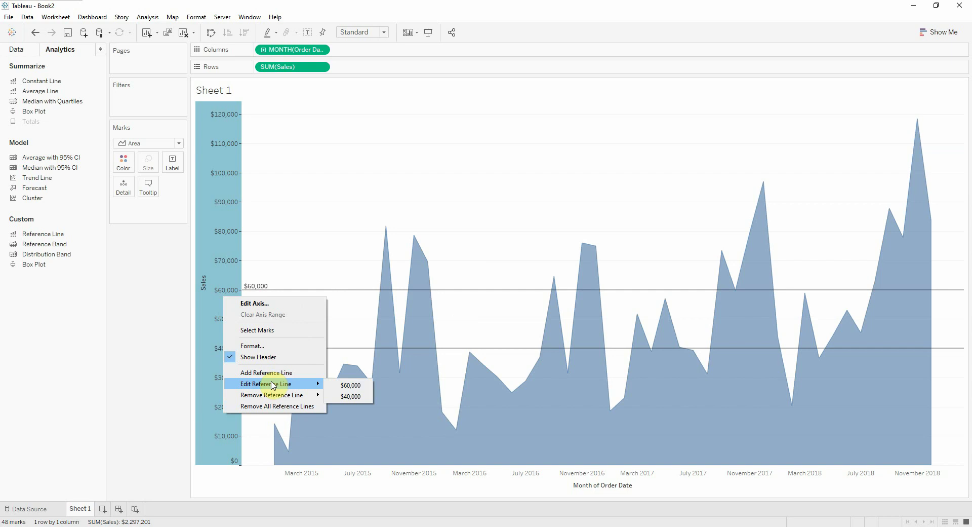
{"action": "left_click", "coordinate": [349, 395]}
{"action": "left_click_drag", "start_coordinate": [453, 234], "coordinate": [424, 234]}
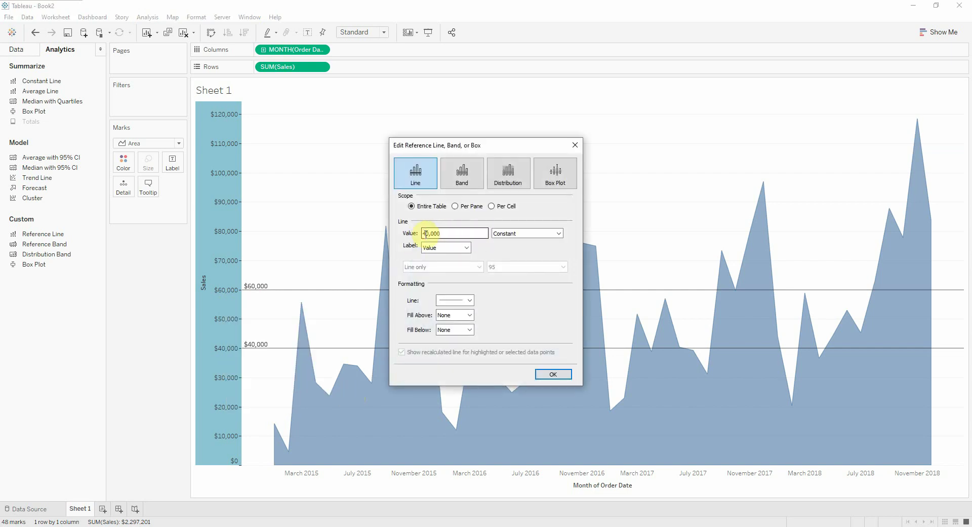
{"action": "type", "text": "30,000"}
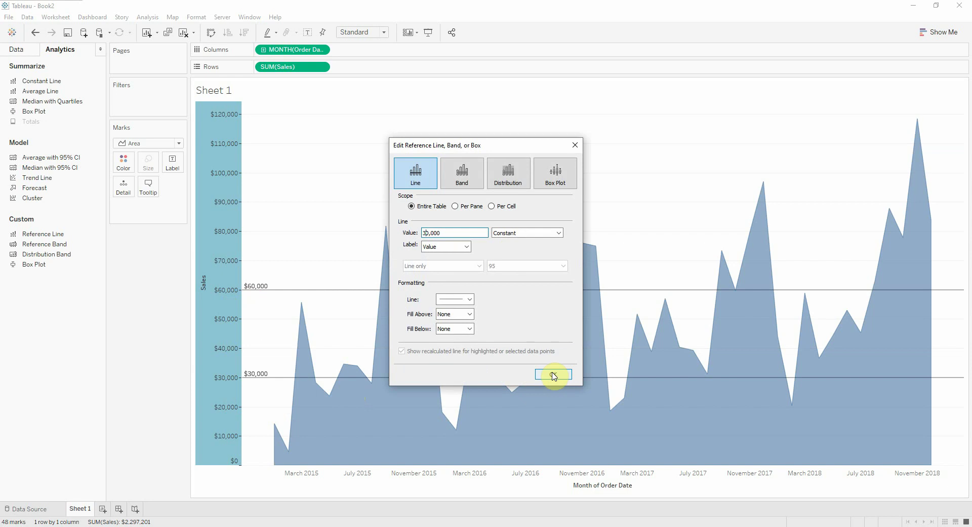
{"action": "left_click", "coordinate": [554, 374]}
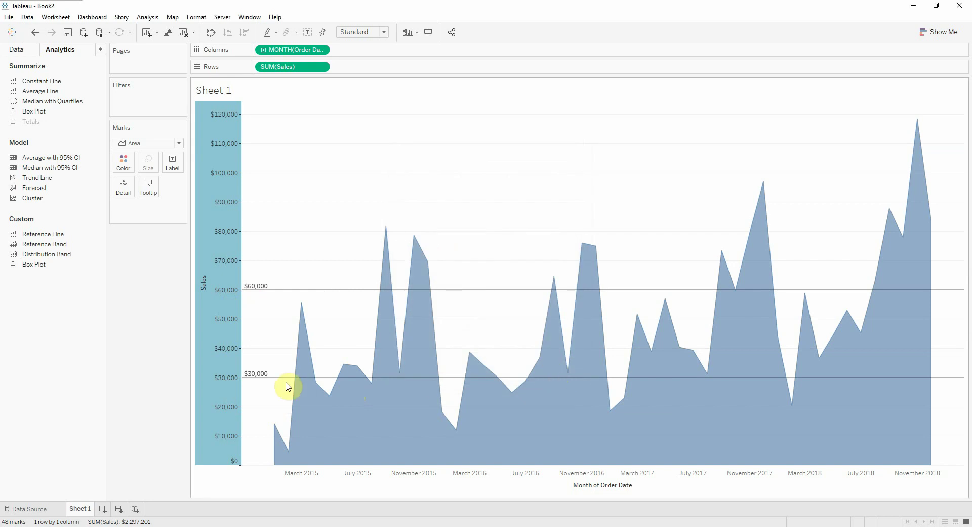
{"action": "left_click", "coordinate": [228, 377]}
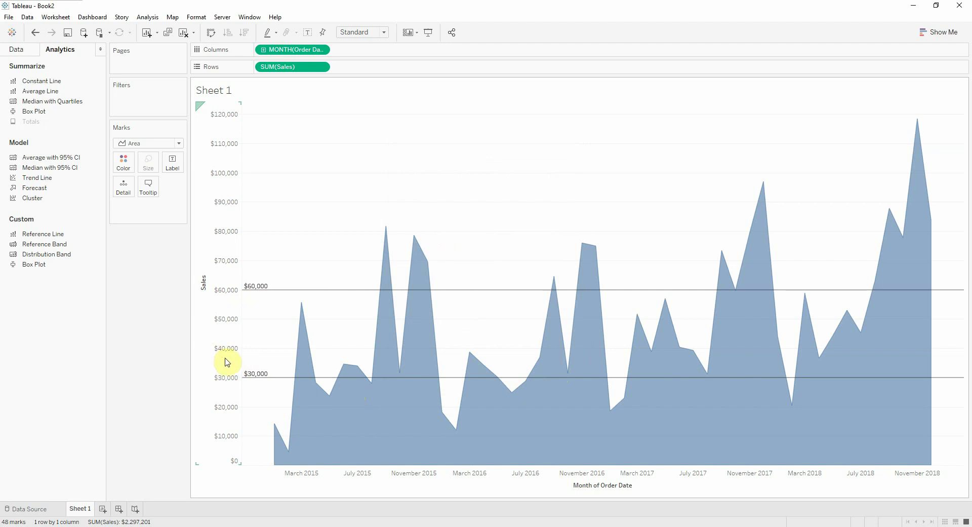
{"action": "mouse_move", "coordinate": [319, 294]}
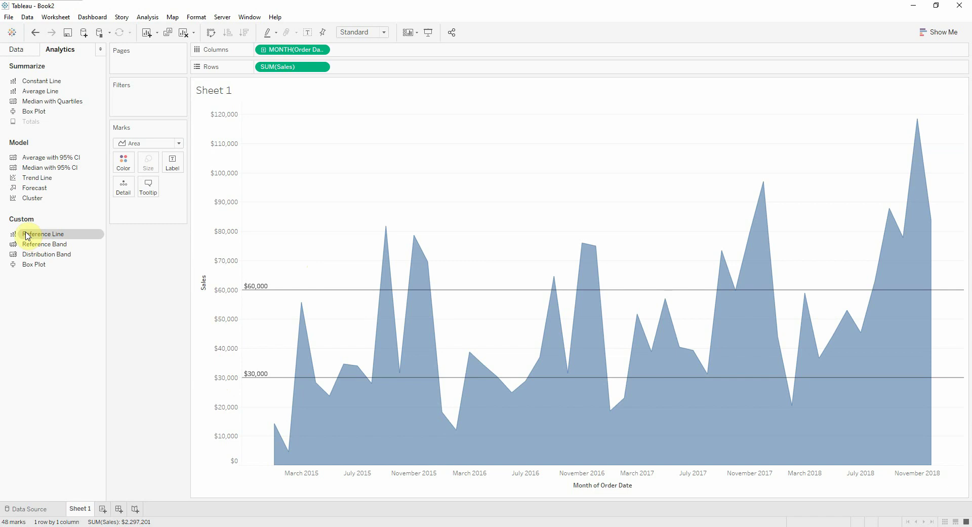
Add a reference line using the Average of SUM(Sales)
{"action": "left_click_drag", "start_coordinate": [27, 235], "coordinate": [283, 172]}
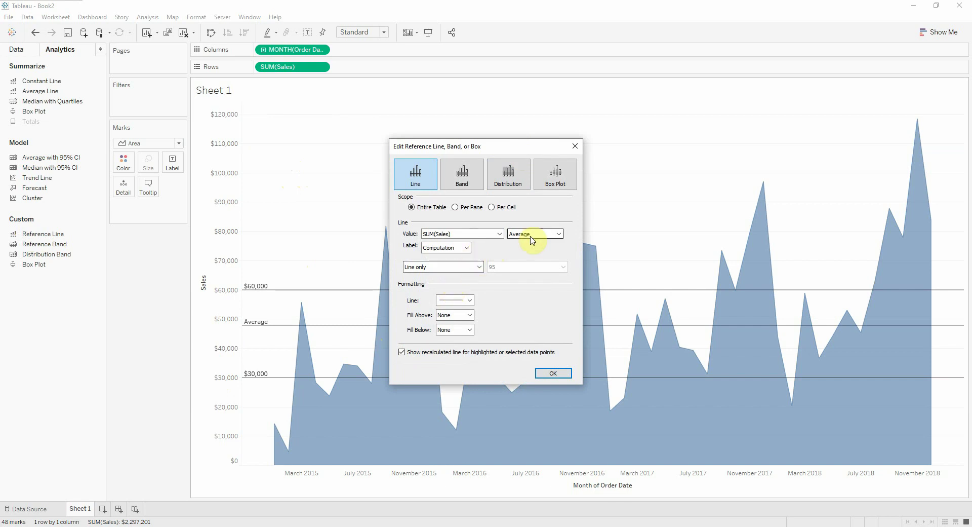
{"action": "left_click", "coordinate": [500, 234]}
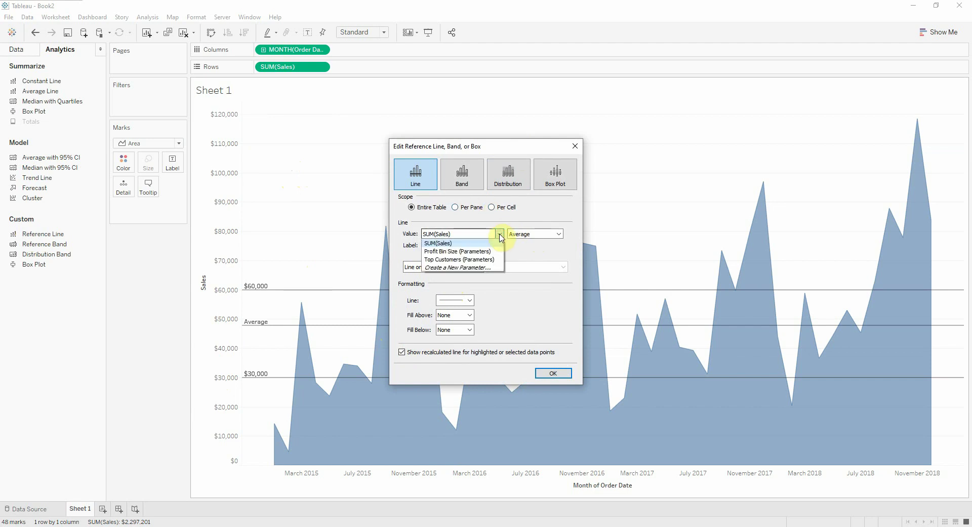
{"action": "left_click", "coordinate": [500, 235]}
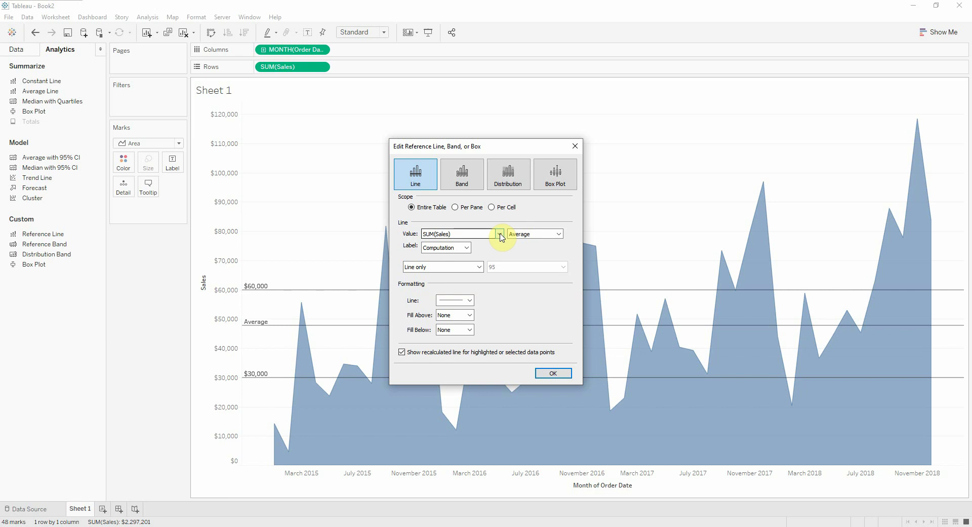
{"action": "left_click", "coordinate": [501, 234]}
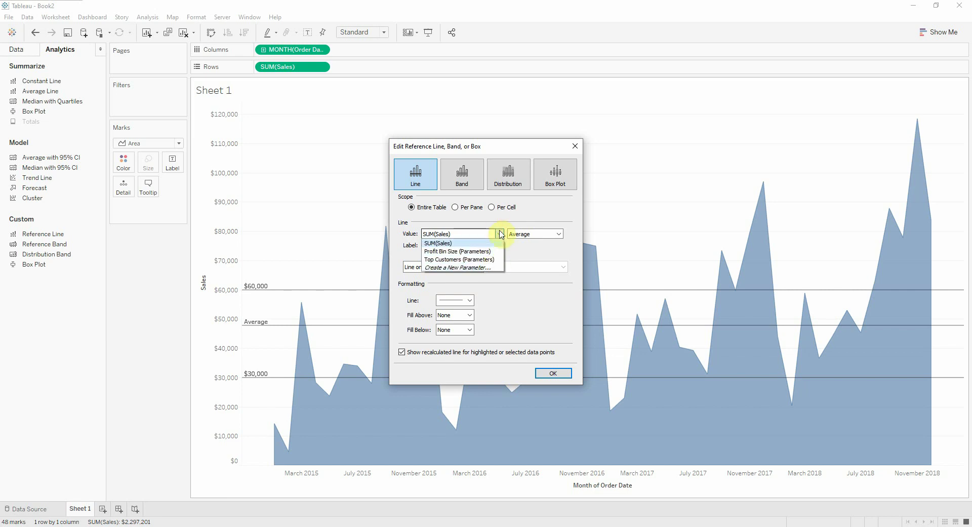
{"action": "left_click", "coordinate": [501, 235]}
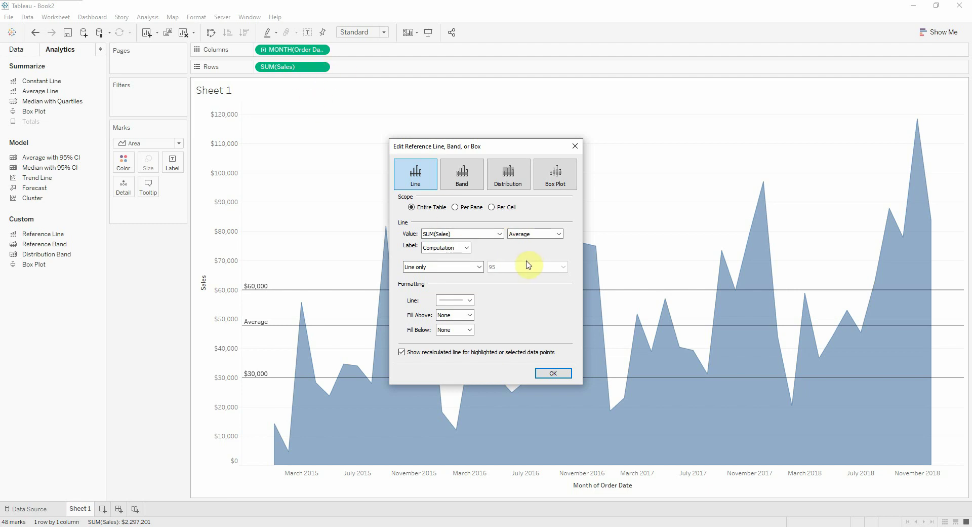
{"action": "left_click", "coordinate": [561, 234]}
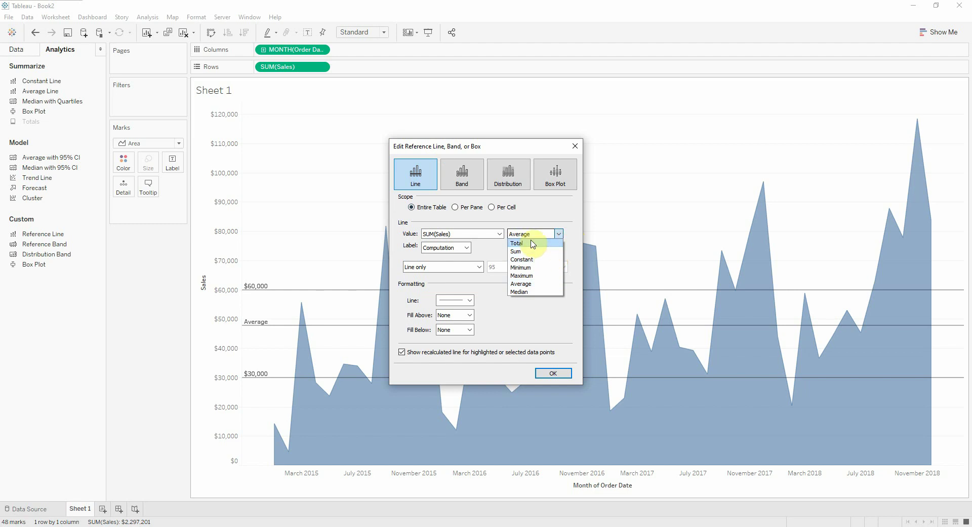
{"action": "left_click", "coordinate": [467, 248]}
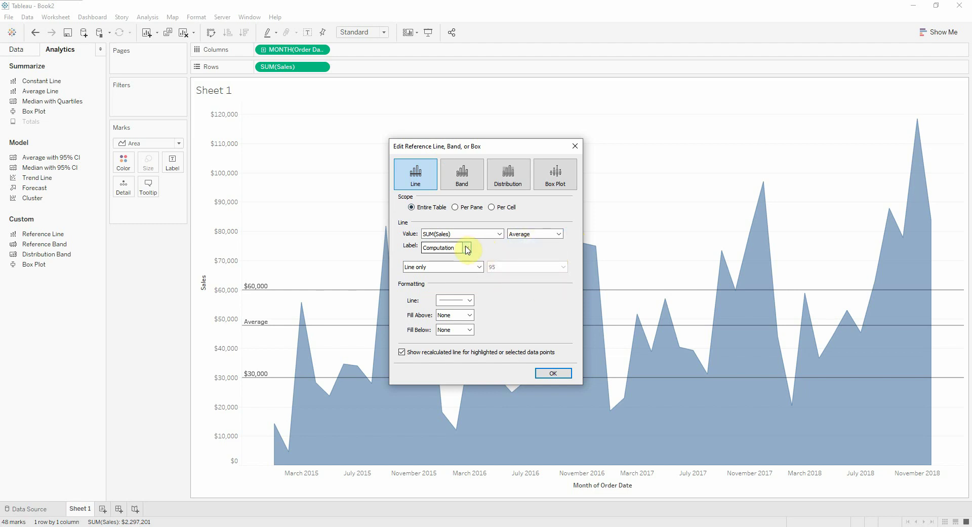
Set the line's label to Custom, reading 'Average is: <Value>'
{"action": "left_click", "coordinate": [467, 248]}
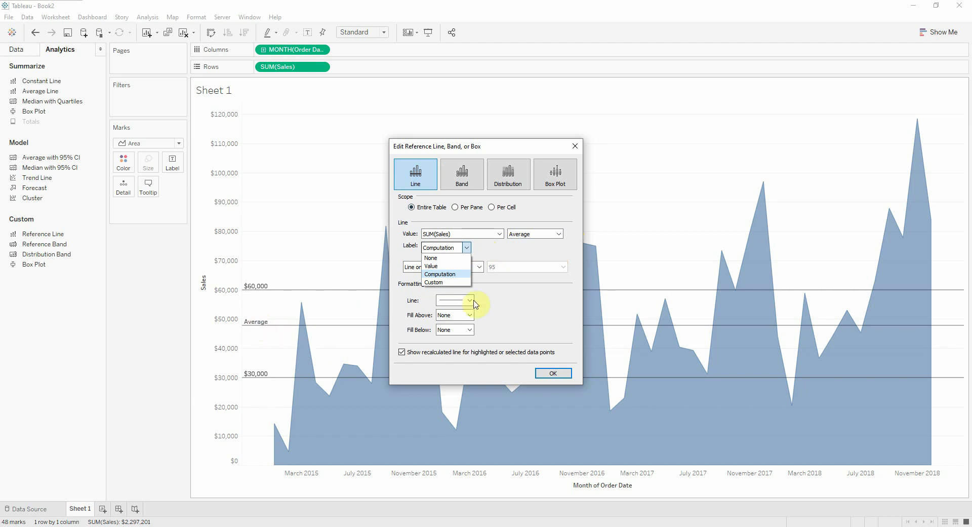
{"action": "left_click", "coordinate": [431, 266]}
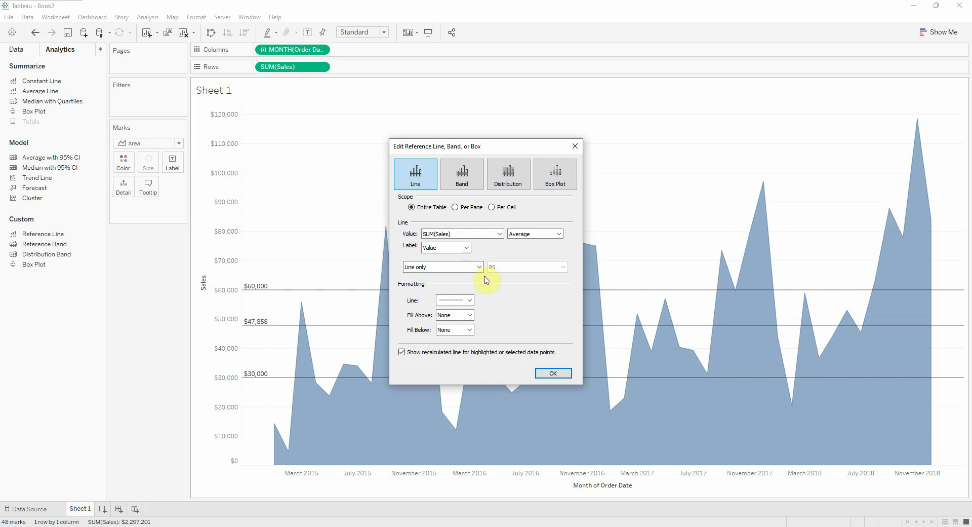
{"action": "left_click", "coordinate": [467, 248]}
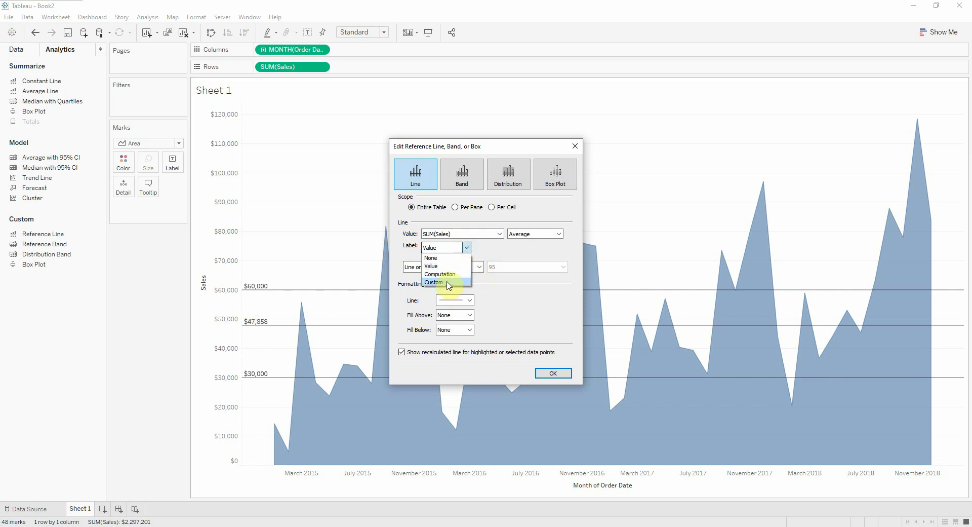
{"action": "left_click", "coordinate": [448, 282]}
{"action": "left_click", "coordinate": [495, 248]}
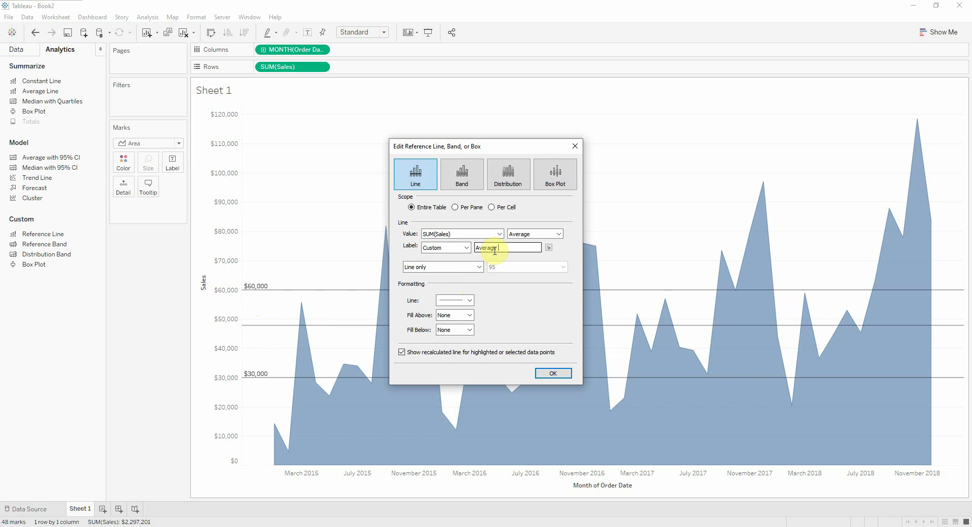
{"action": "type", "text": "Average is:"}
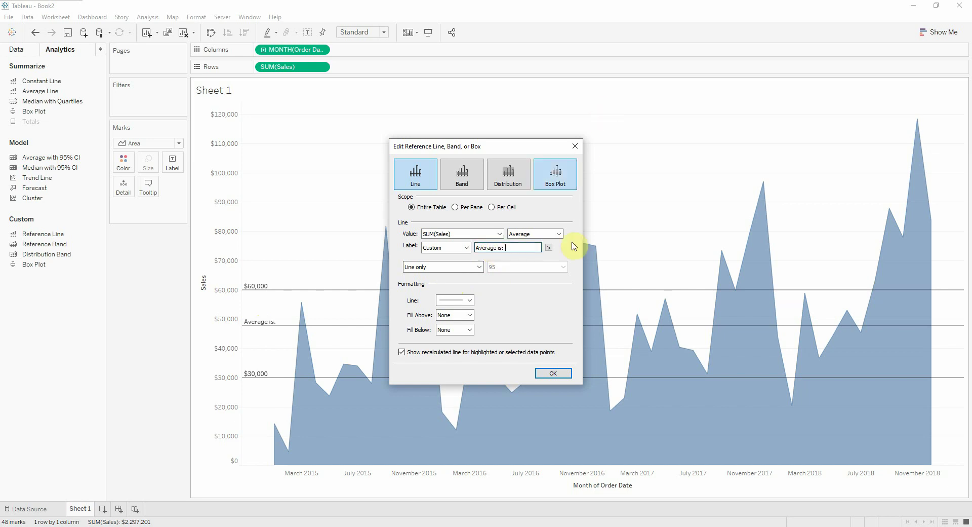
{"action": "left_click", "coordinate": [548, 247]}
{"action": "left_click", "coordinate": [570, 291]}
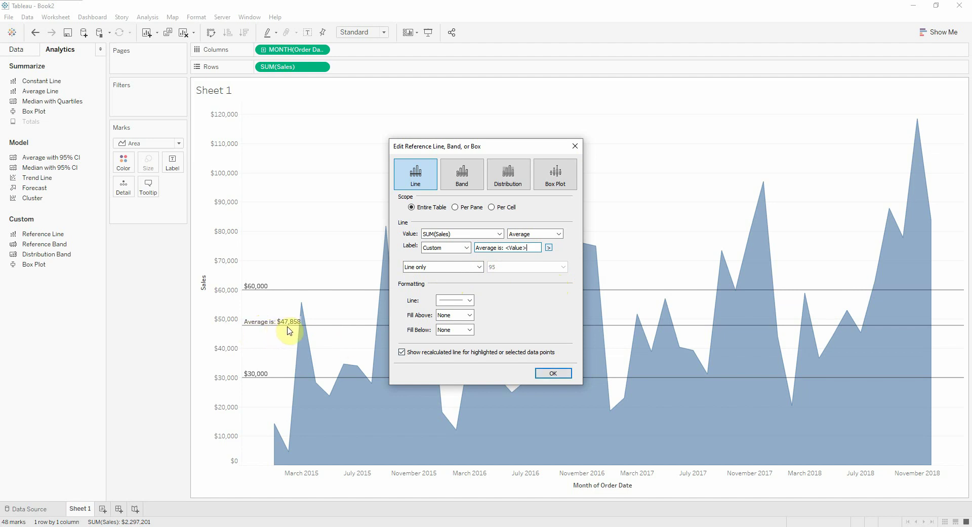
Try a confidence interval on the average line, then revert to Line only
{"action": "left_click", "coordinate": [481, 268]}
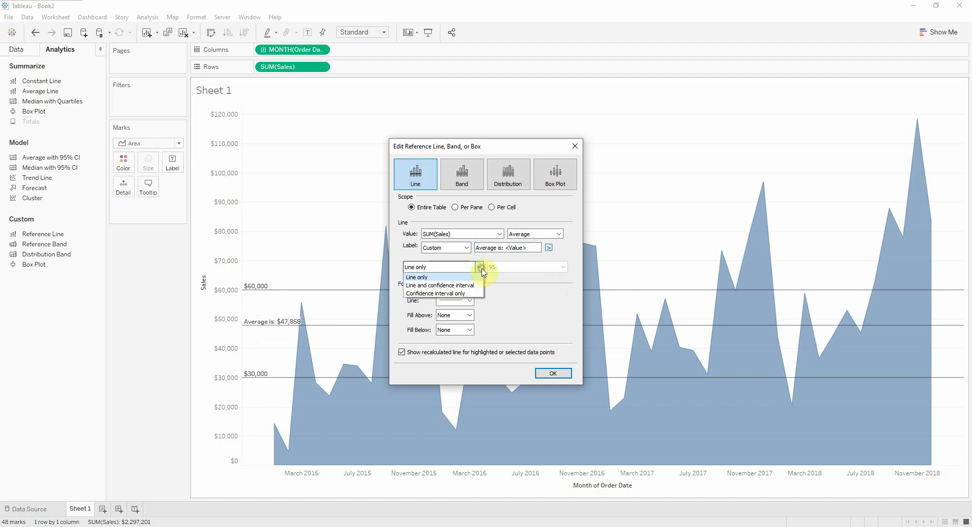
{"action": "left_click", "coordinate": [457, 286]}
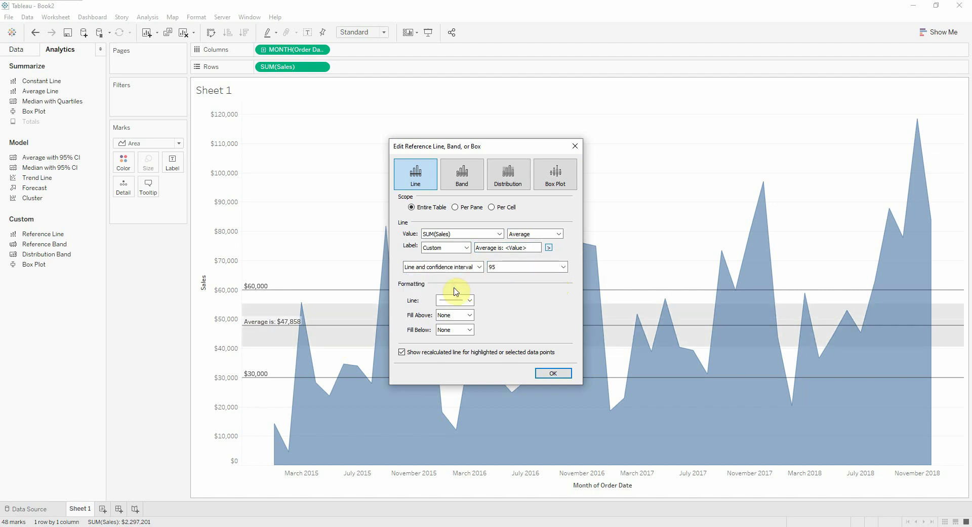
{"action": "left_click", "coordinate": [410, 267]}
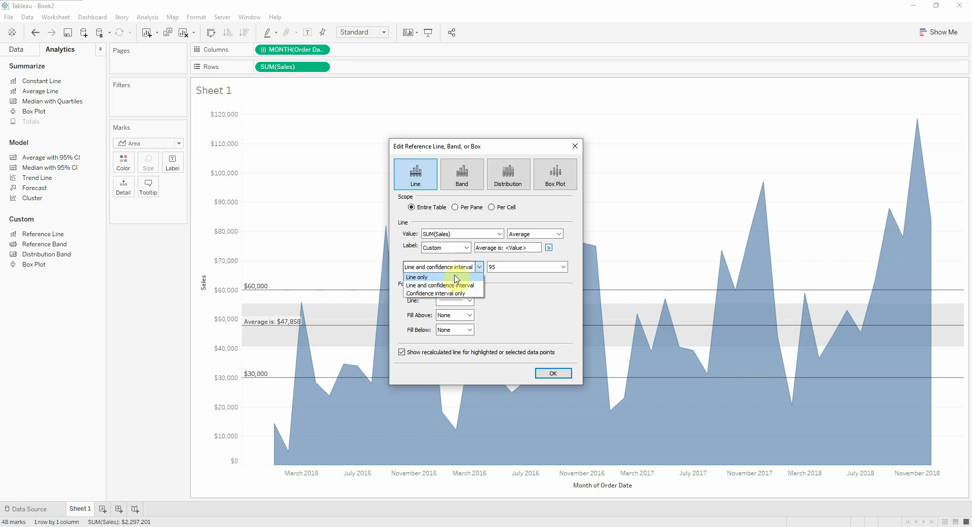
{"action": "left_click", "coordinate": [455, 278]}
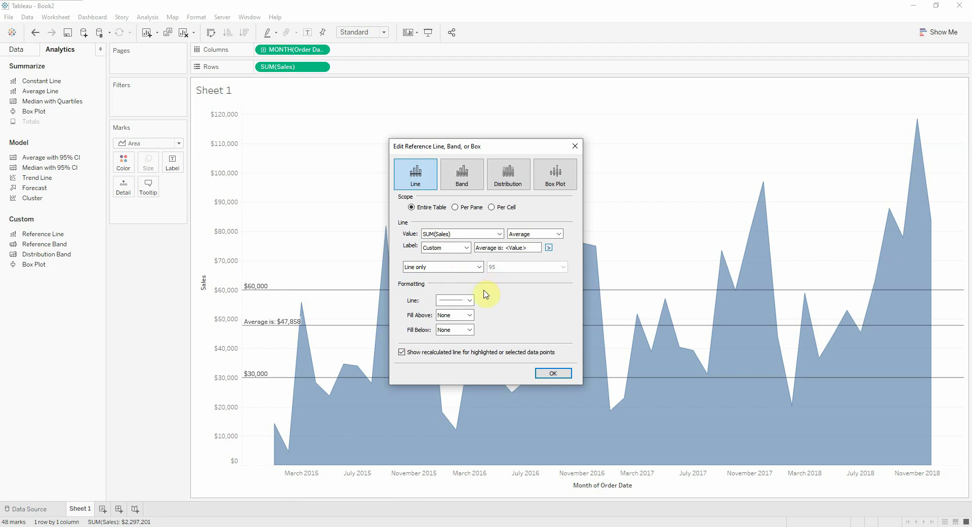
Format the average line as dashed with a teal-green colour
{"action": "left_click", "coordinate": [469, 300]}
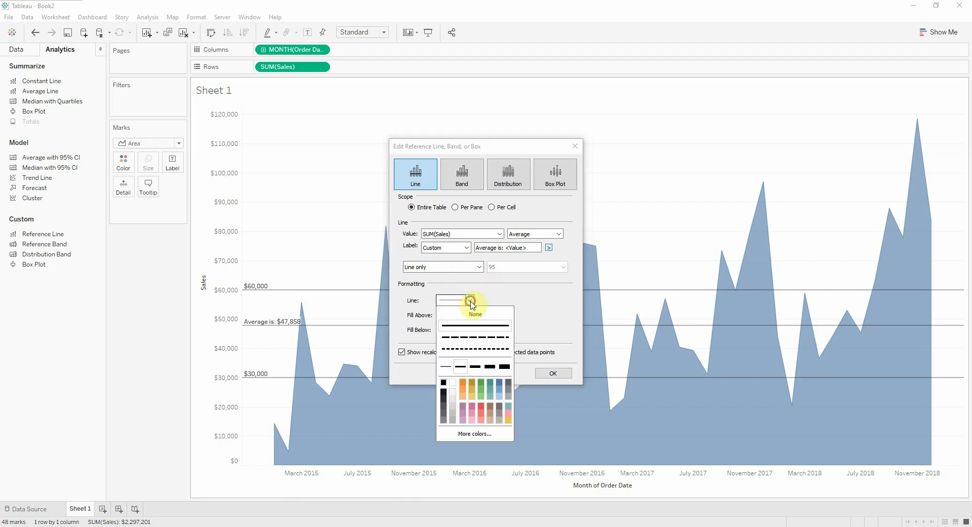
{"action": "left_click", "coordinate": [472, 348]}
{"action": "left_click", "coordinate": [469, 336]}
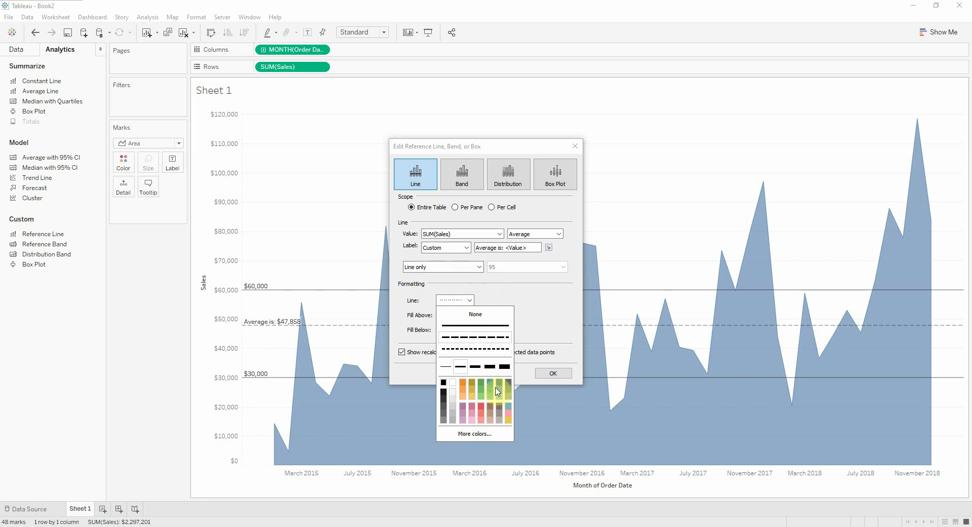
{"action": "left_click", "coordinate": [494, 387]}
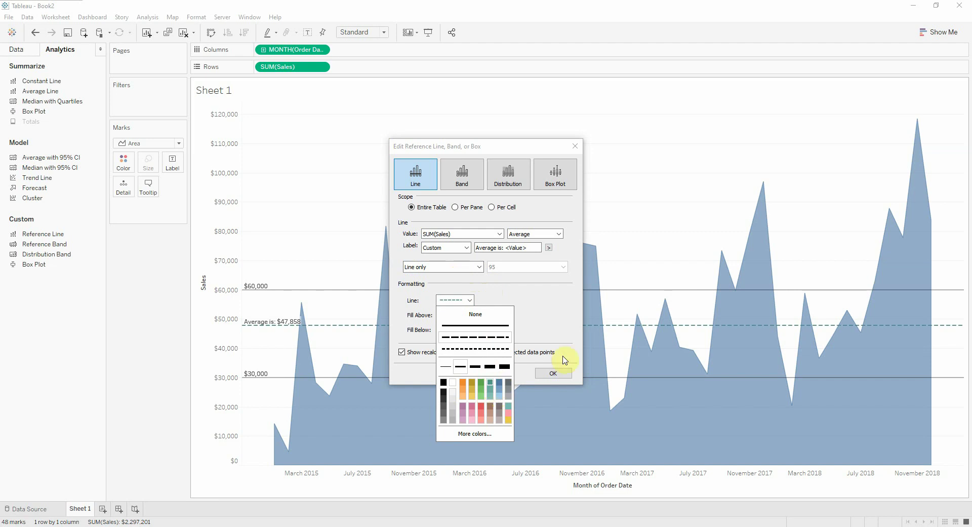
{"action": "left_click", "coordinate": [537, 314]}
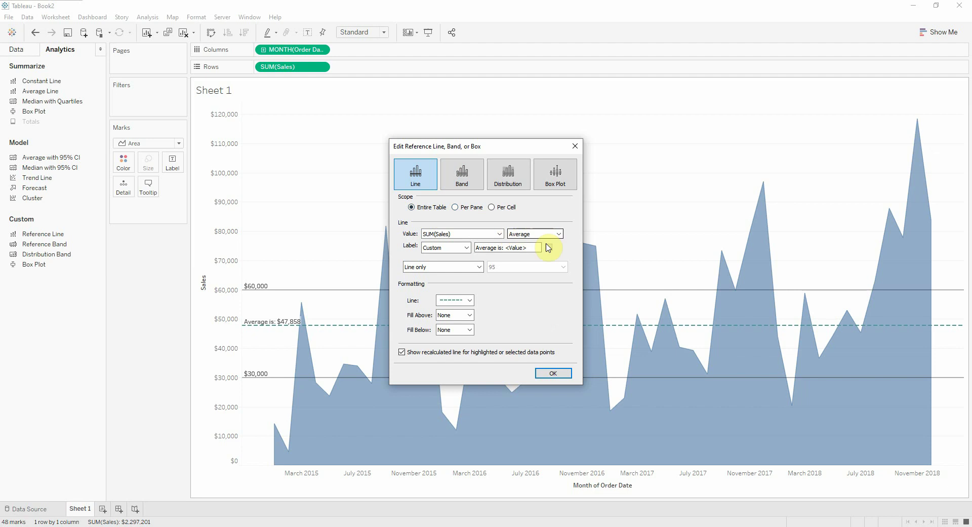
Apply the average line settings, then put Segment on Columns to split the chart into panes
{"action": "left_click", "coordinate": [538, 372]}
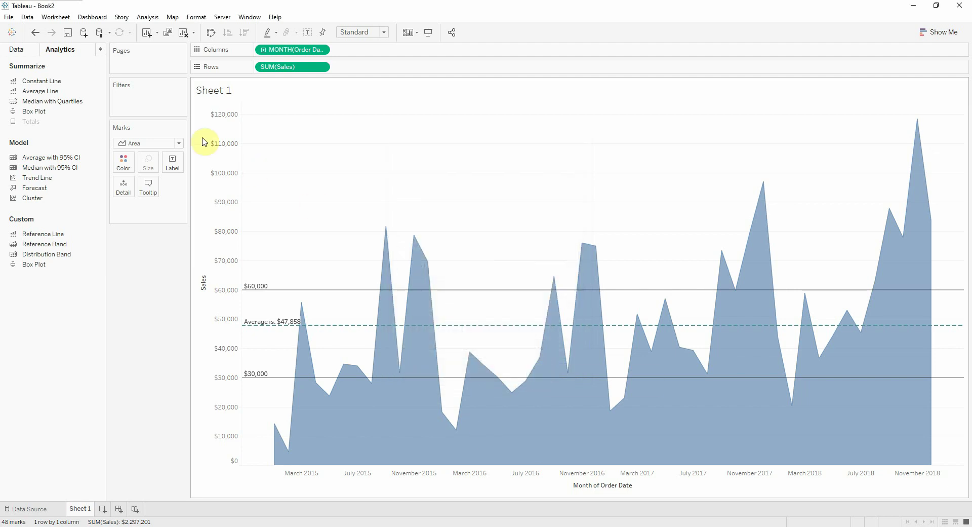
{"action": "left_click", "coordinate": [17, 49]}
{"action": "left_click", "coordinate": [31, 83]}
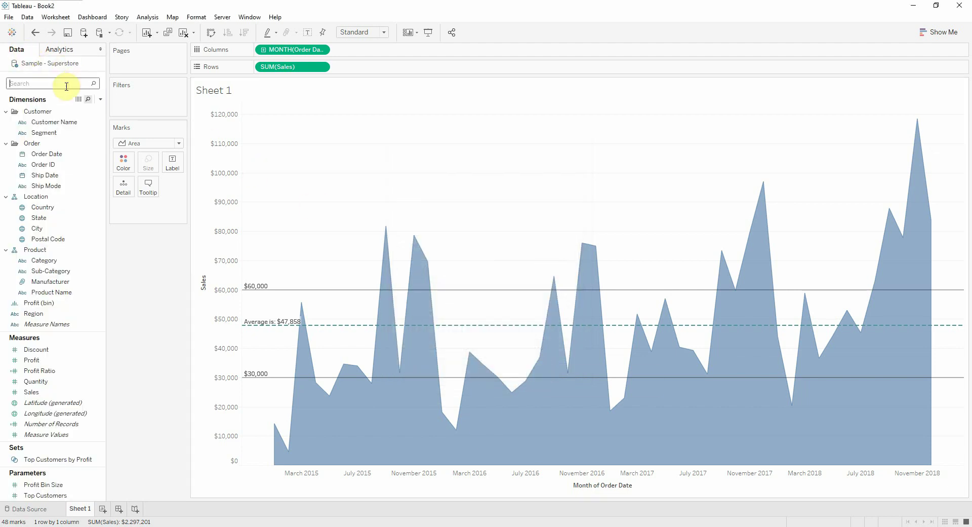
{"action": "type", "text": "seg"}
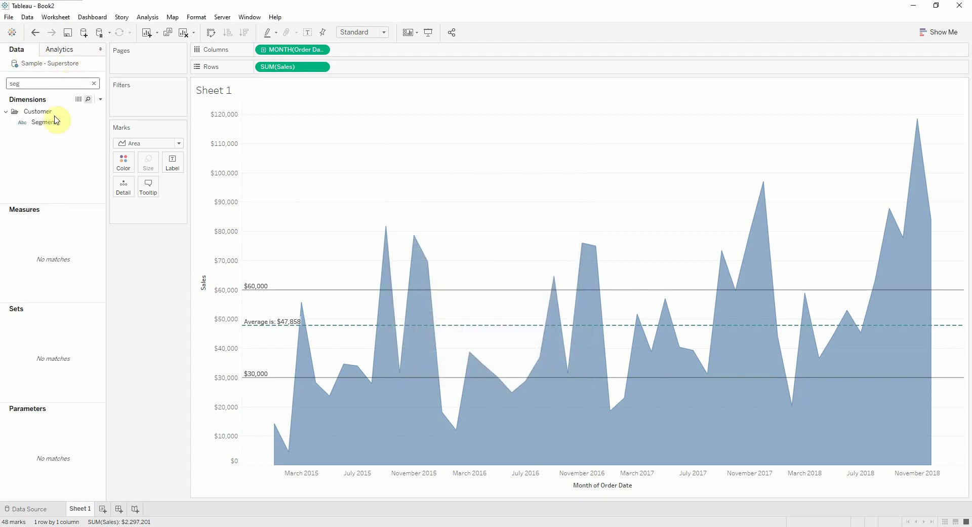
{"action": "left_click_drag", "start_coordinate": [55, 120], "coordinate": [271, 49]}
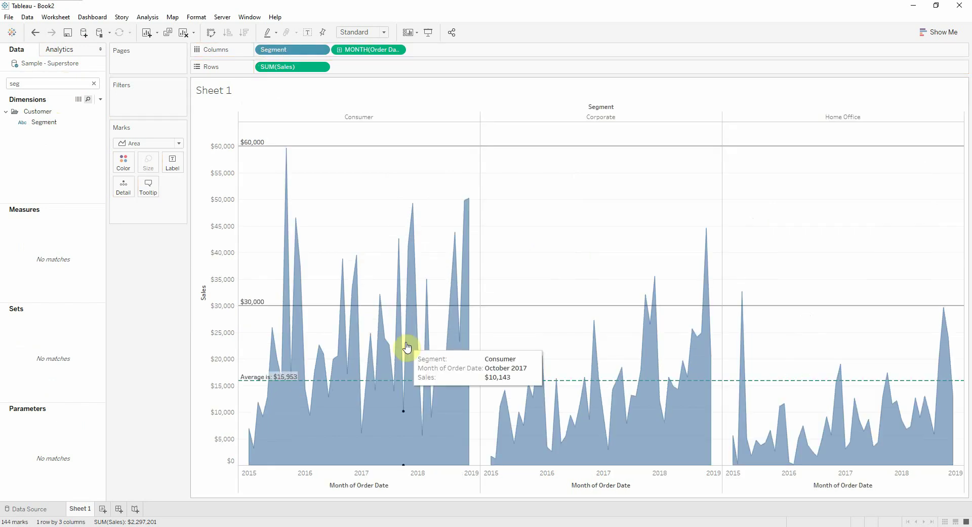
{"action": "mouse_move", "coordinate": [247, 383]}
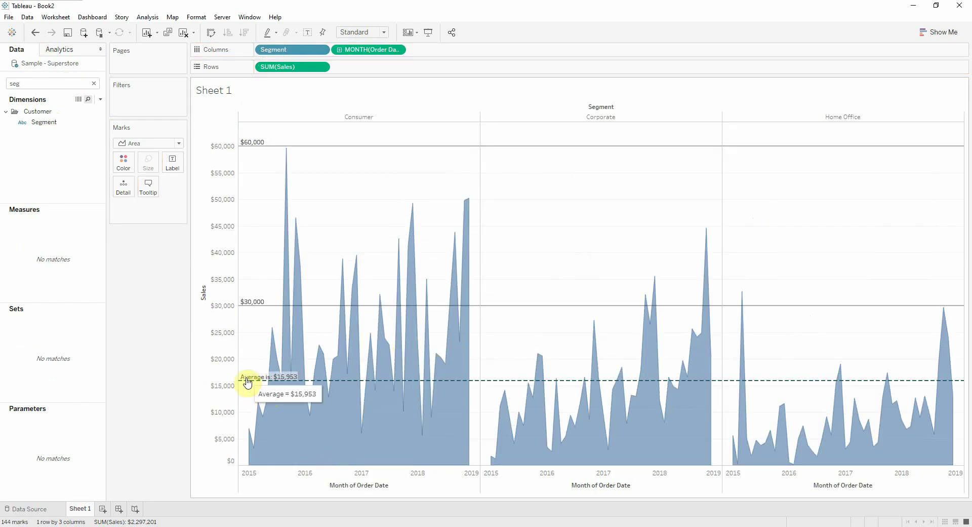
{"action": "mouse_move", "coordinate": [278, 393]}
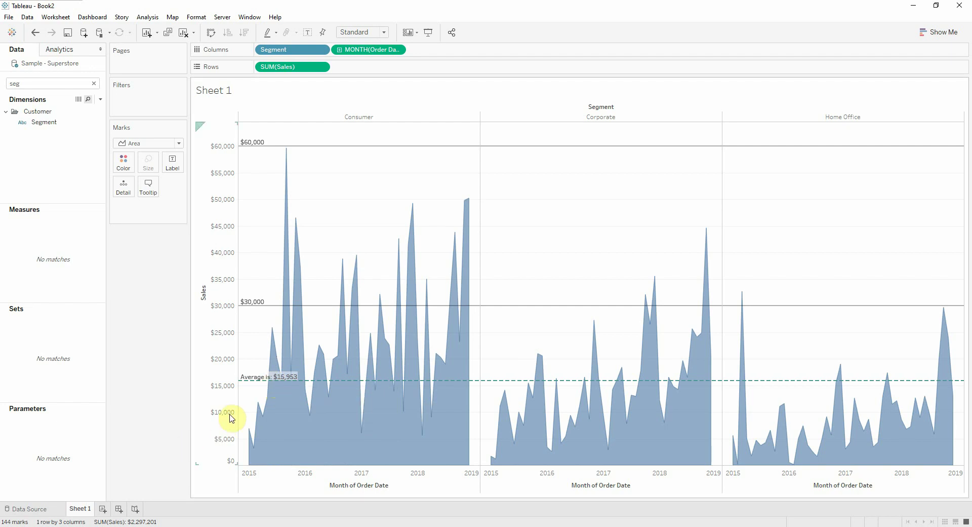
Change the 'Average is: <Value>' reference line's scope to Per Pane
{"action": "right_click", "coordinate": [224, 391]}
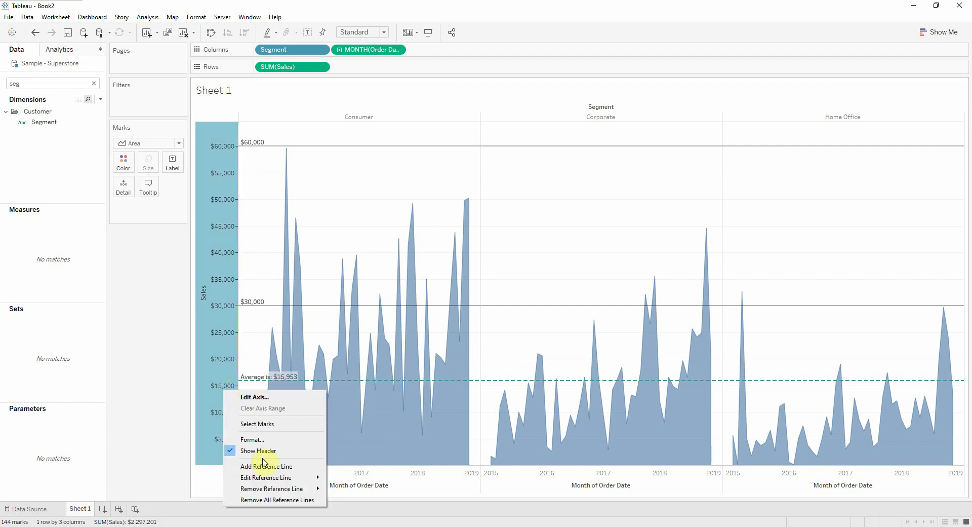
{"action": "mouse_move", "coordinate": [284, 477]}
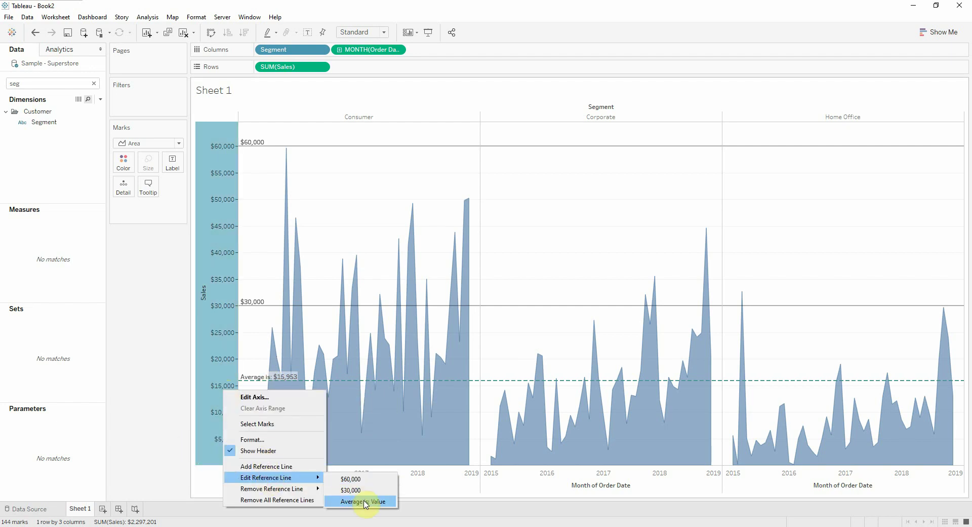
{"action": "left_click", "coordinate": [366, 501]}
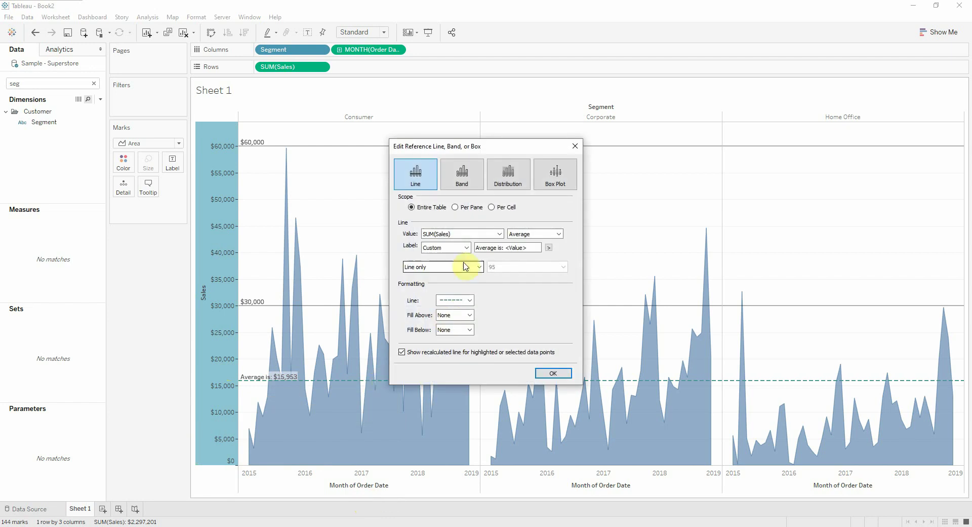
{"action": "left_click", "coordinate": [471, 207]}
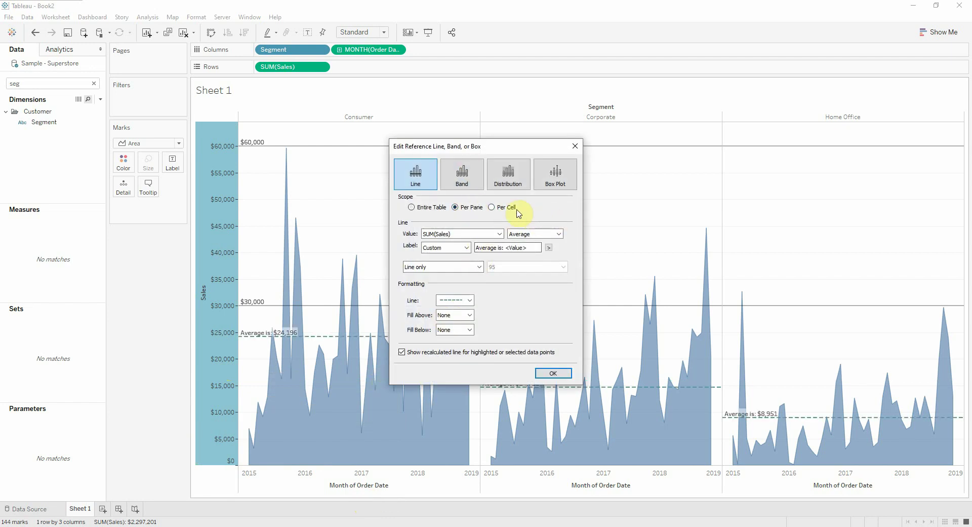
{"action": "left_click_drag", "start_coordinate": [494, 149], "coordinate": [140, 141]}
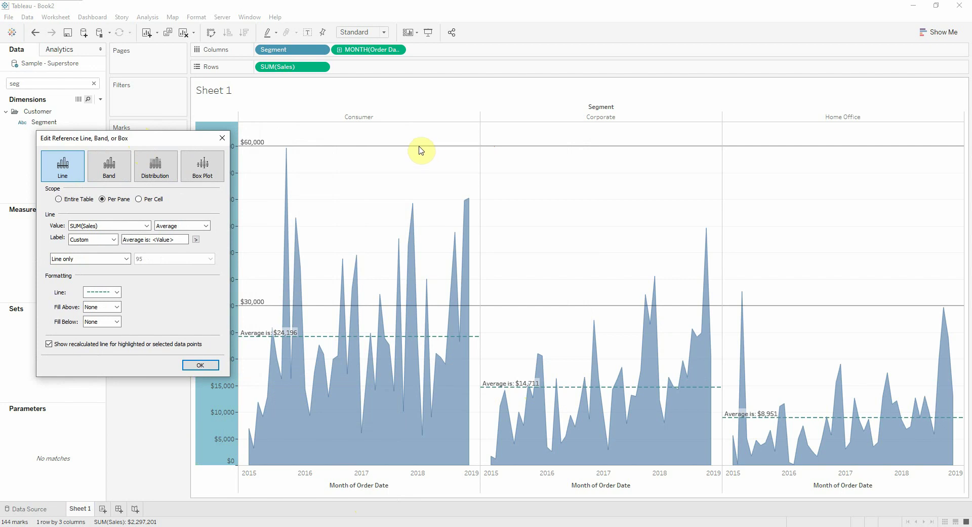
{"action": "left_click", "coordinate": [108, 173]}
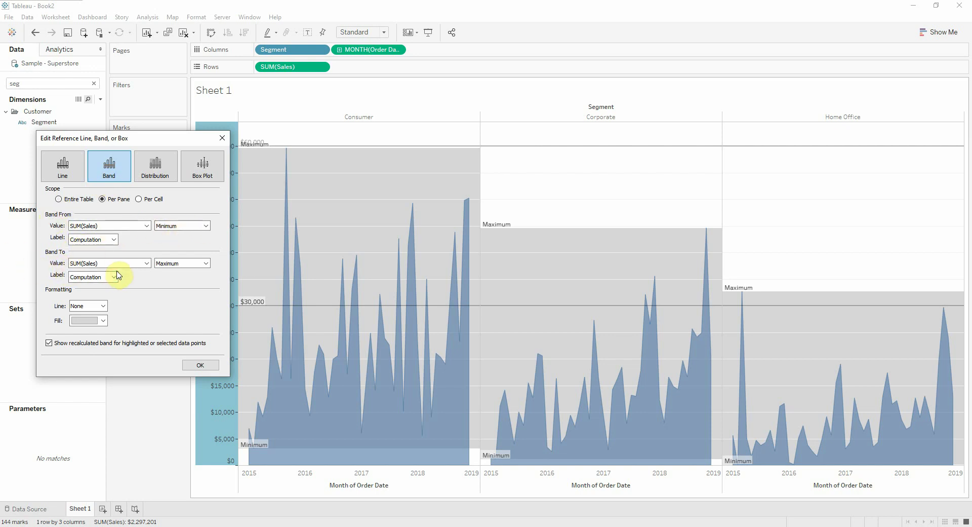
{"action": "left_click", "coordinate": [154, 177]}
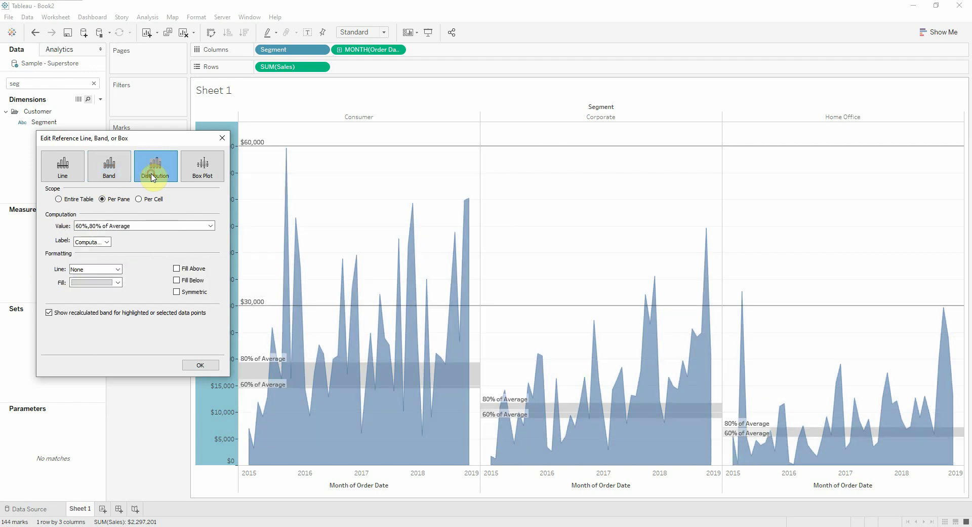
{"action": "left_click", "coordinate": [211, 226]}
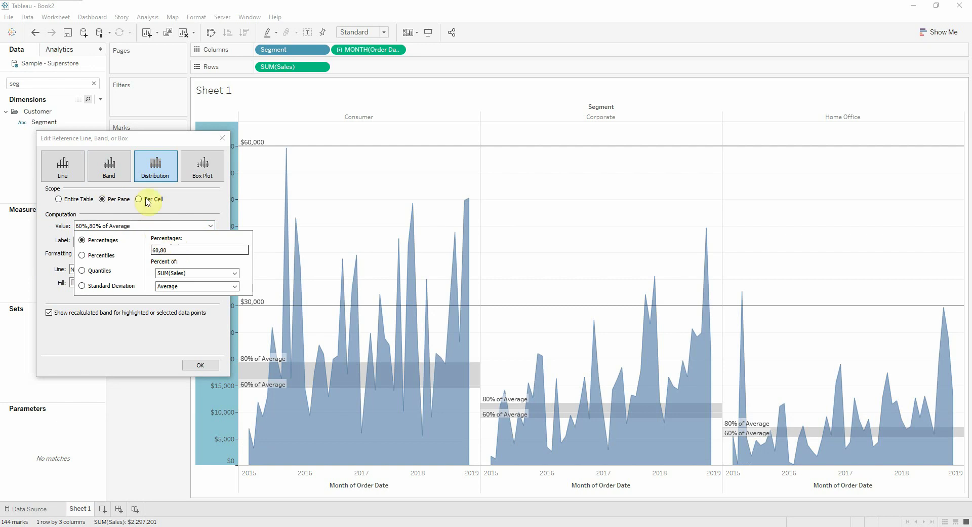
{"action": "left_click", "coordinate": [204, 182]}
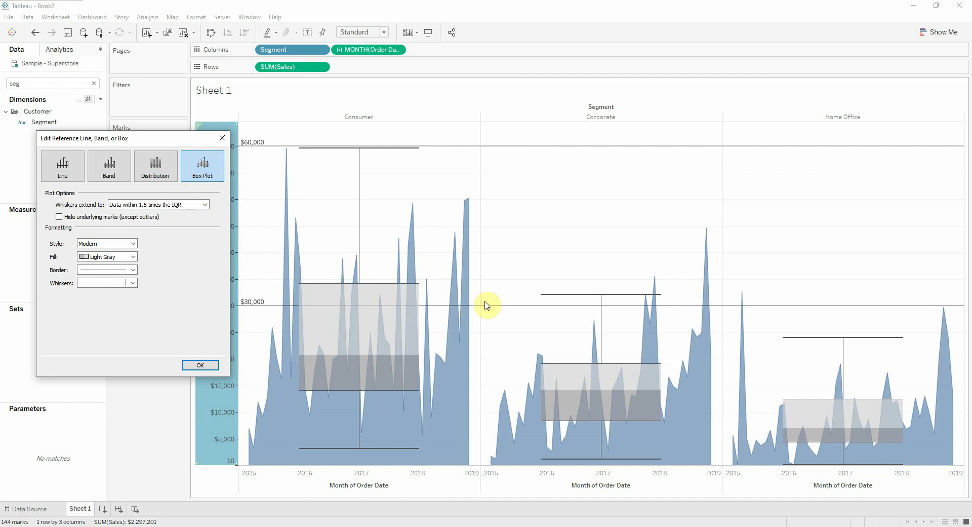
{"action": "left_click", "coordinate": [77, 182]}
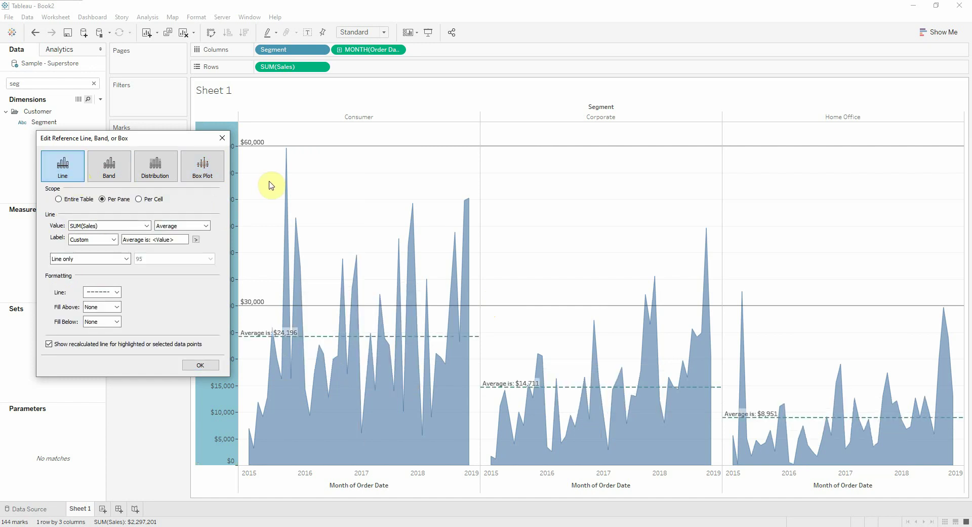